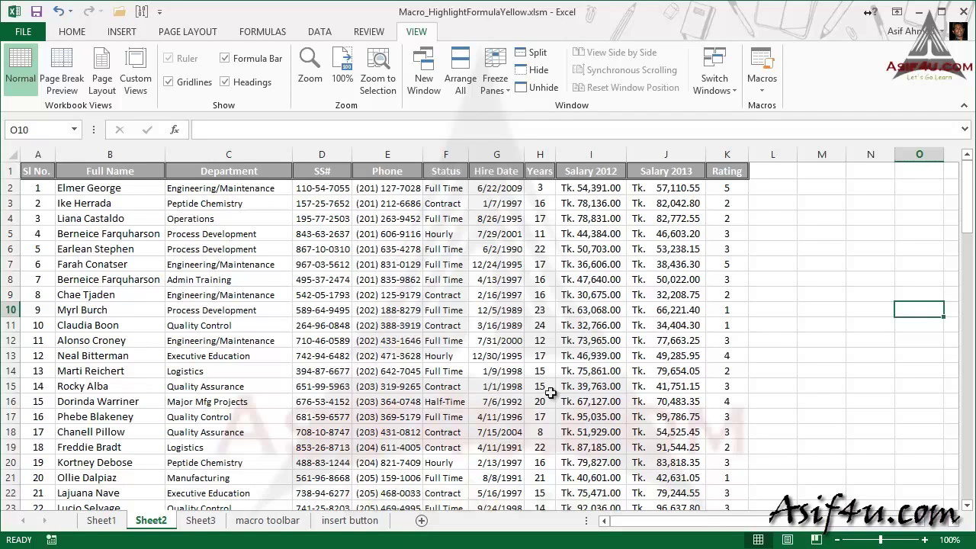
# Move from Sheet1 to Sheet3, with its block of numbers and totals in row 22.
pyautogui.click(107, 520)
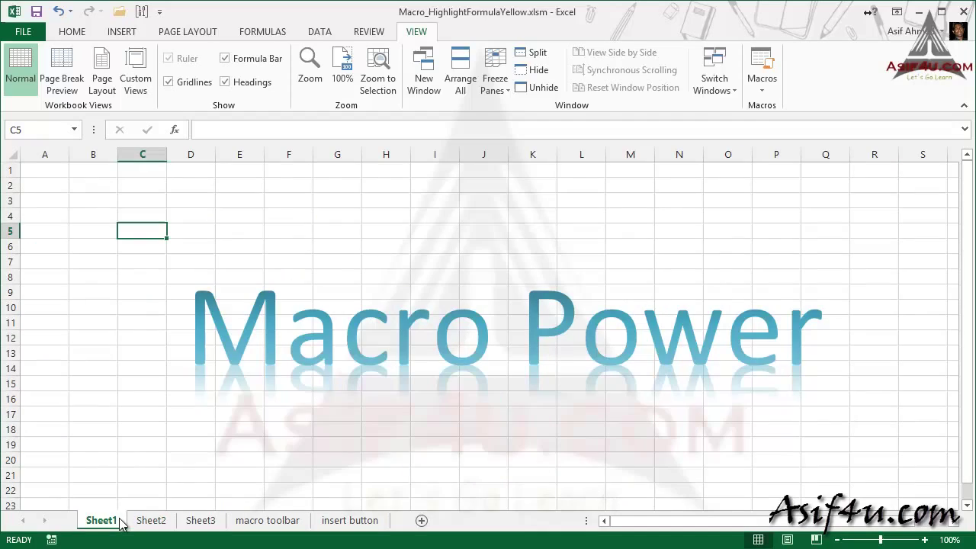
pyautogui.click(201, 520)
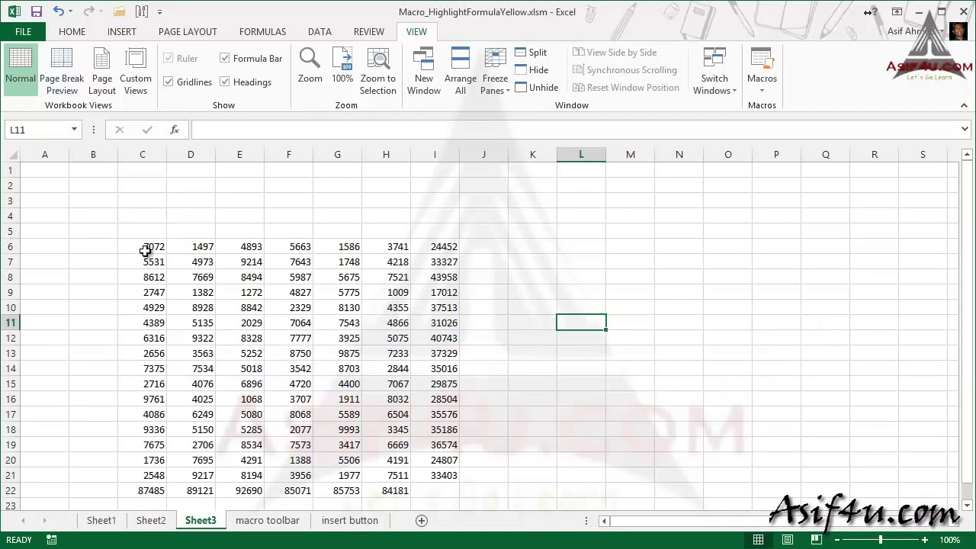
pyautogui.moveTo(148, 247); pyautogui.dragTo(259, 246)
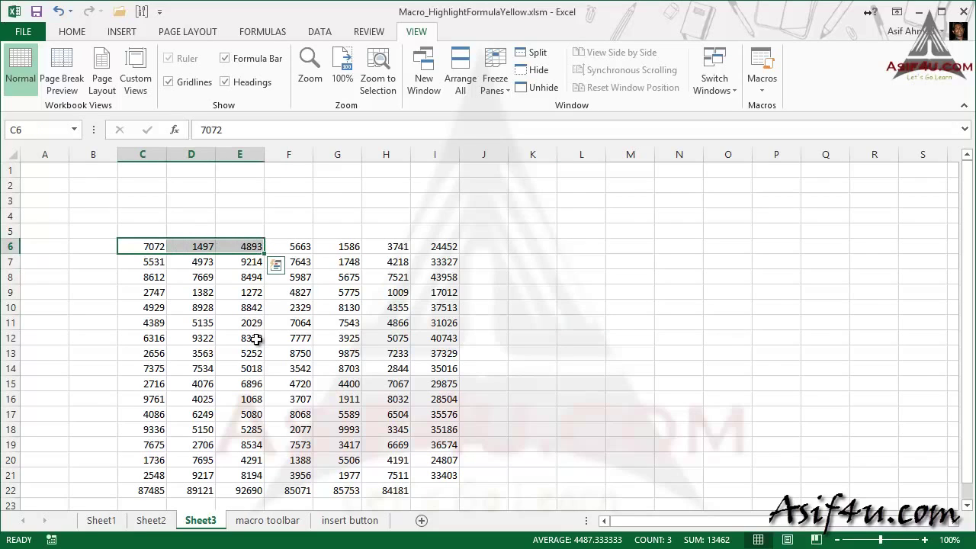
pyautogui.click(73, 34)
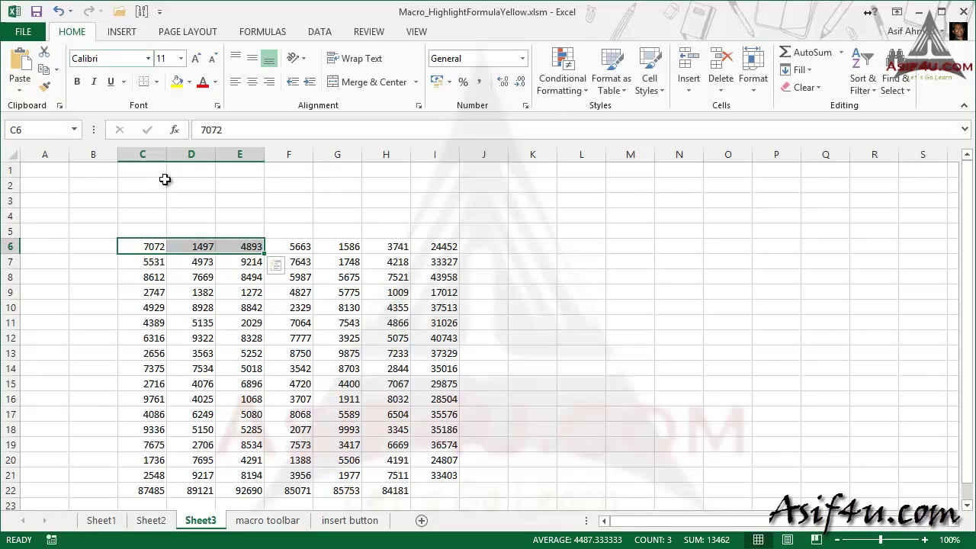
pyautogui.rightClick(195, 247)
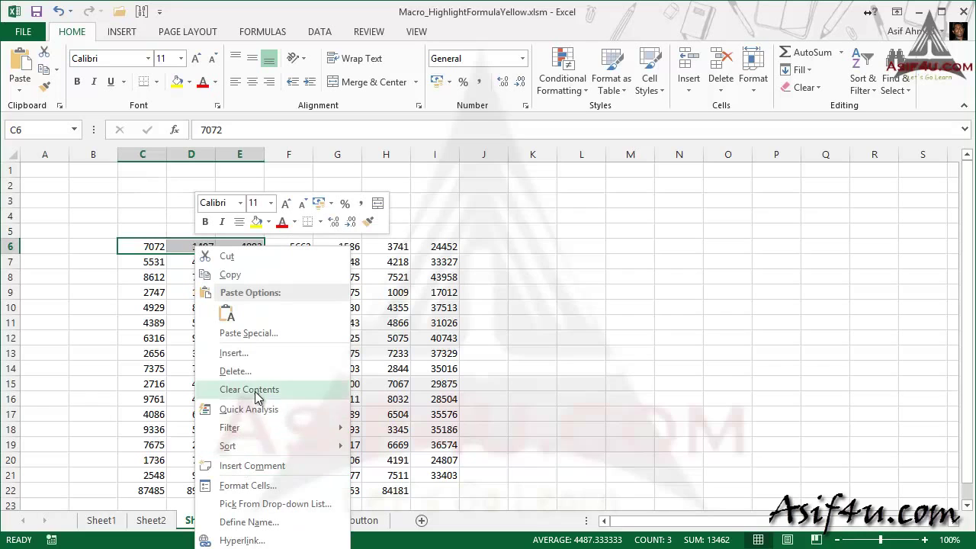
pyautogui.click(248, 486)
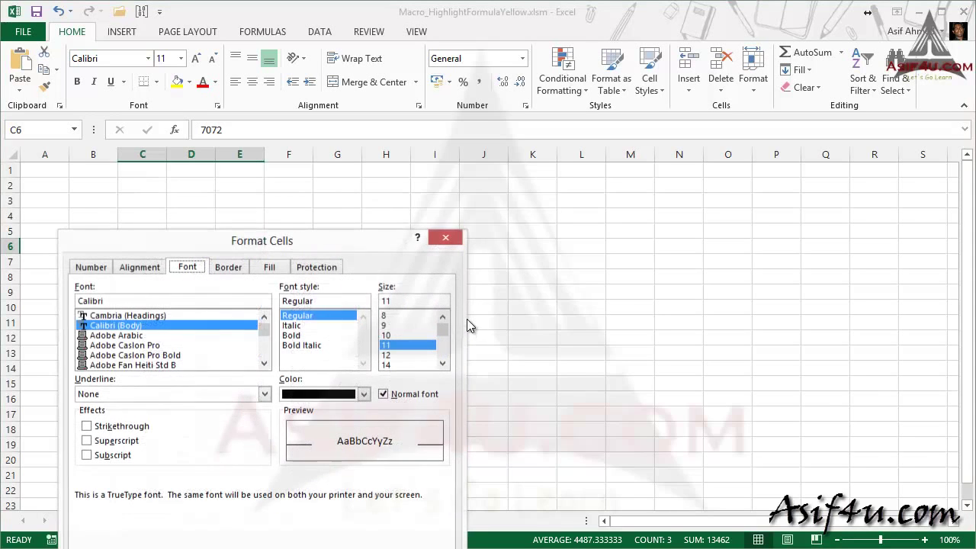
pyautogui.moveTo(407, 236); pyautogui.dragTo(607, 131)
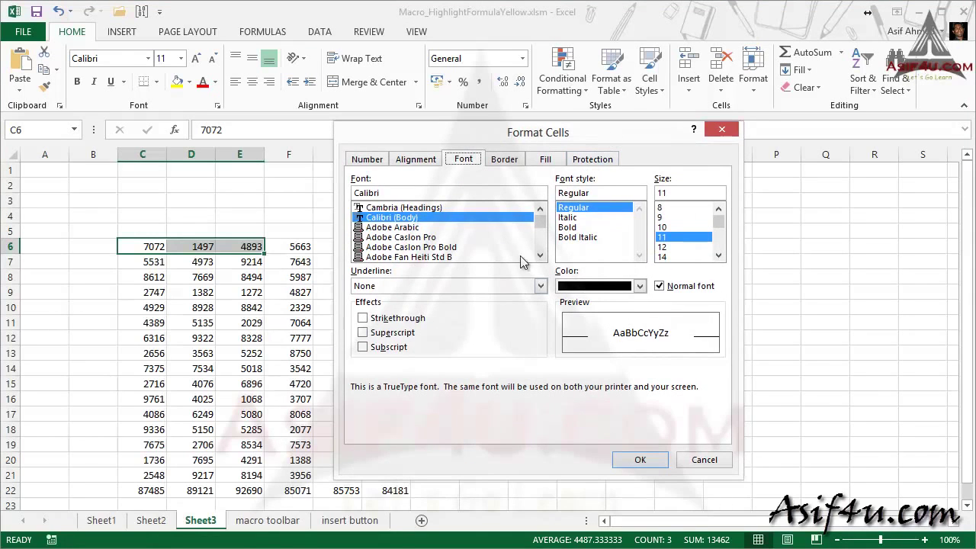
pyautogui.click(363, 318)
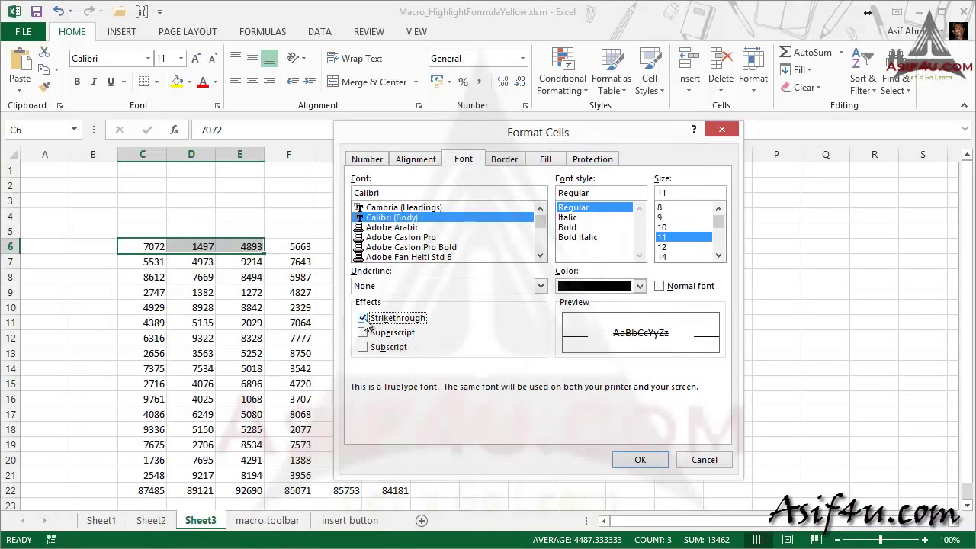
pyautogui.click(637, 460)
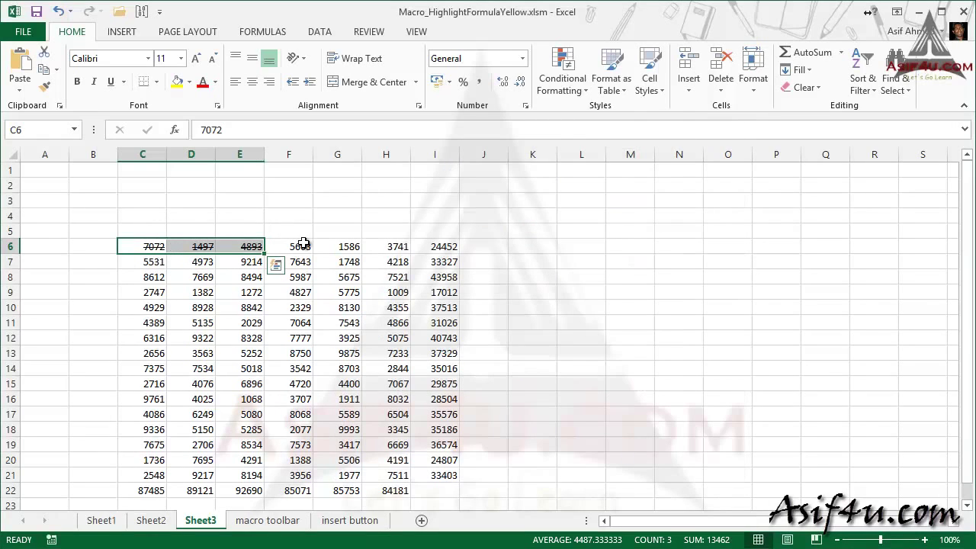
pyautogui.hotkey('ctrl', 'z')
# Reselect C6:E6 and set up a macro named Value_StrkTrgh with shortcut Ctrl+Shift+U in Personal Macro Workbook.
pyautogui.click(336, 216)
pyautogui.moveTo(145, 247); pyautogui.dragTo(252, 250)
pyautogui.click(52, 540)
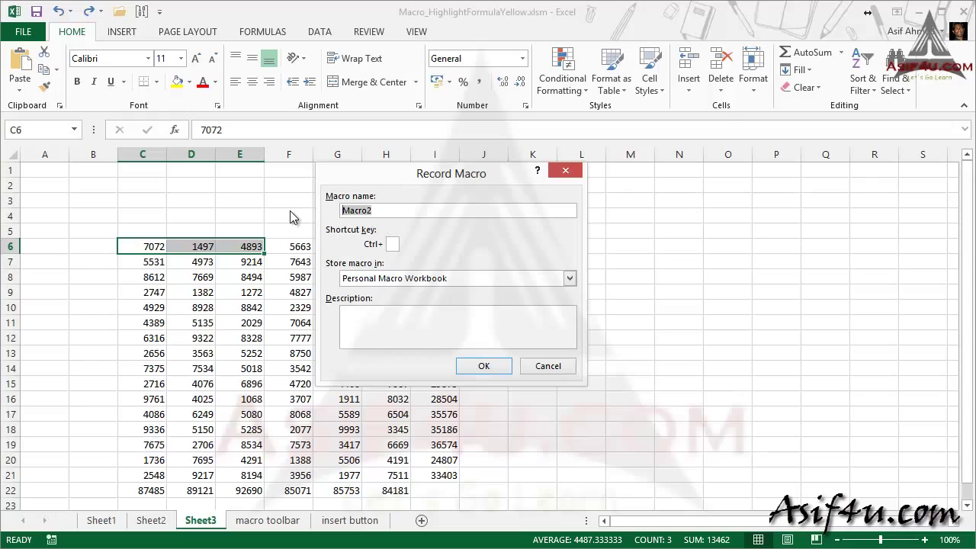
pyautogui.write('Valu')
pyautogui.write('e_St')
pyautogui.write('rk')
pyautogui.write('Trg')
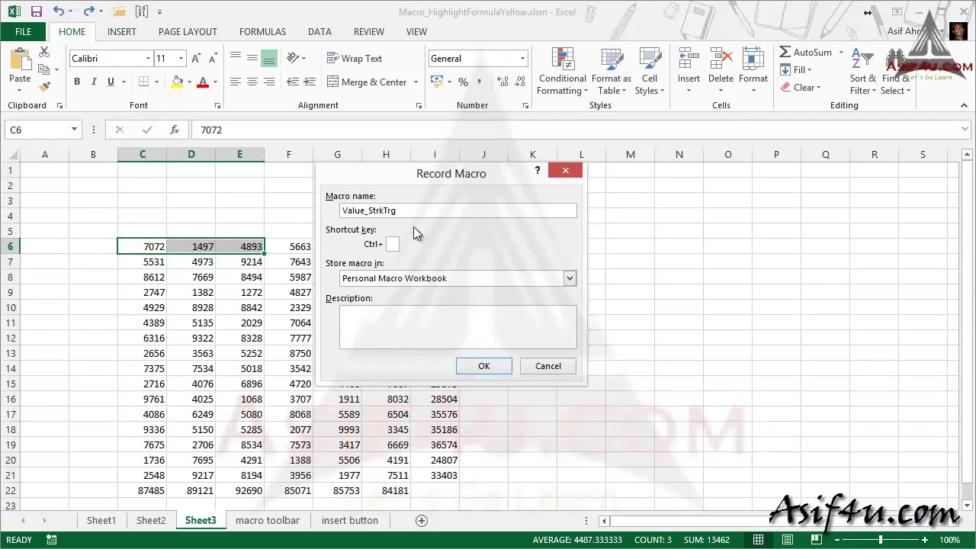
pyautogui.write('h')
pyautogui.click(395, 245)
pyautogui.write('U')
# Start recording, apply Strikethrough to C6:E6 through Format Cells, then select C2.
pyautogui.click(479, 363)
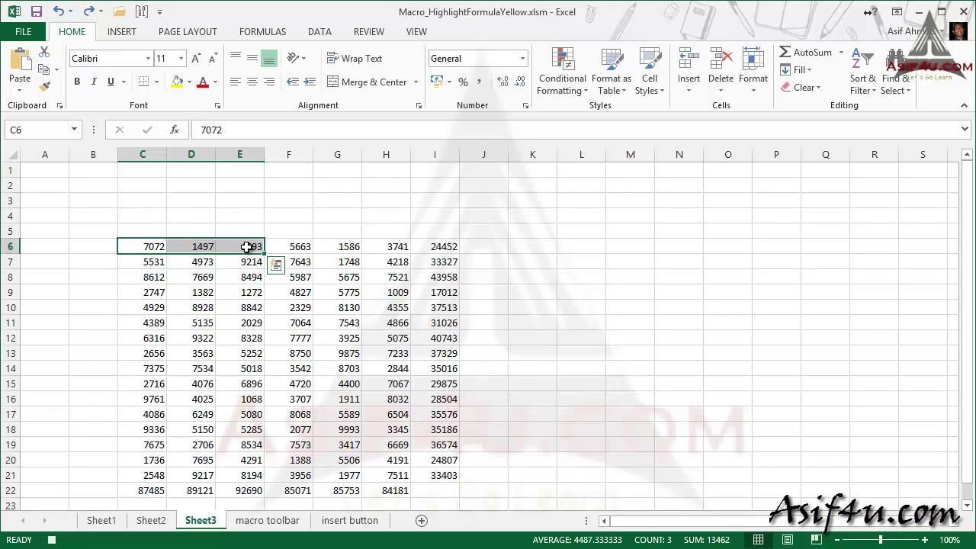
pyautogui.hotkey('ctrl', '1')
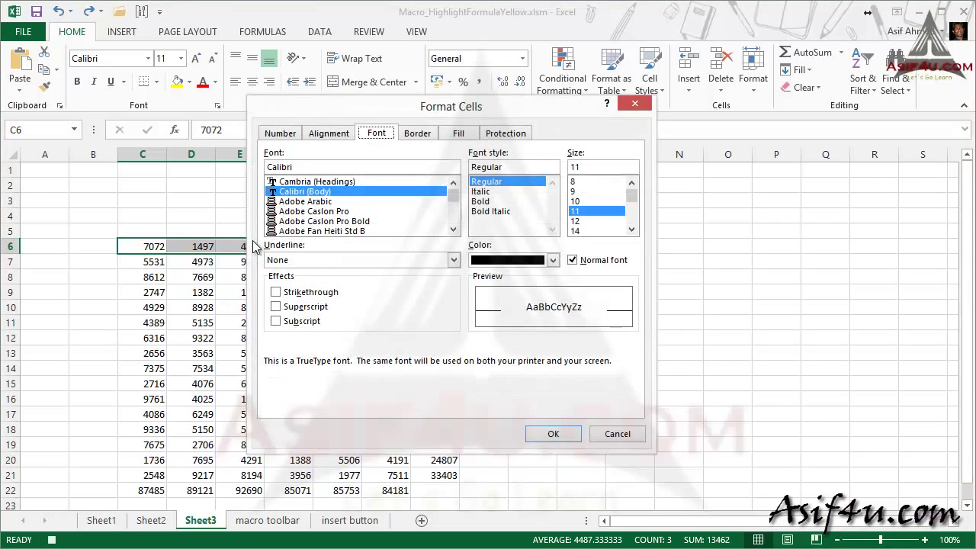
pyautogui.moveTo(437, 112); pyautogui.dragTo(534, 98)
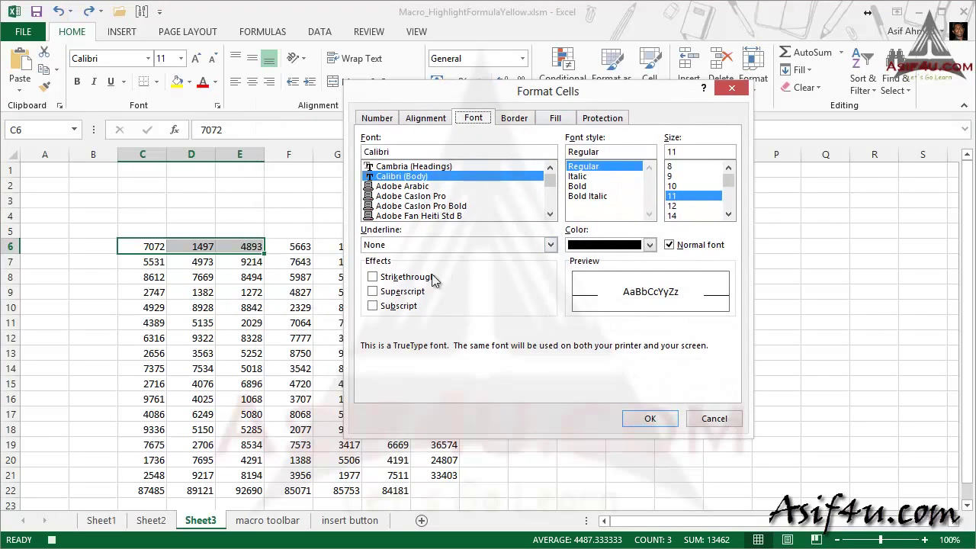
pyautogui.click(373, 277)
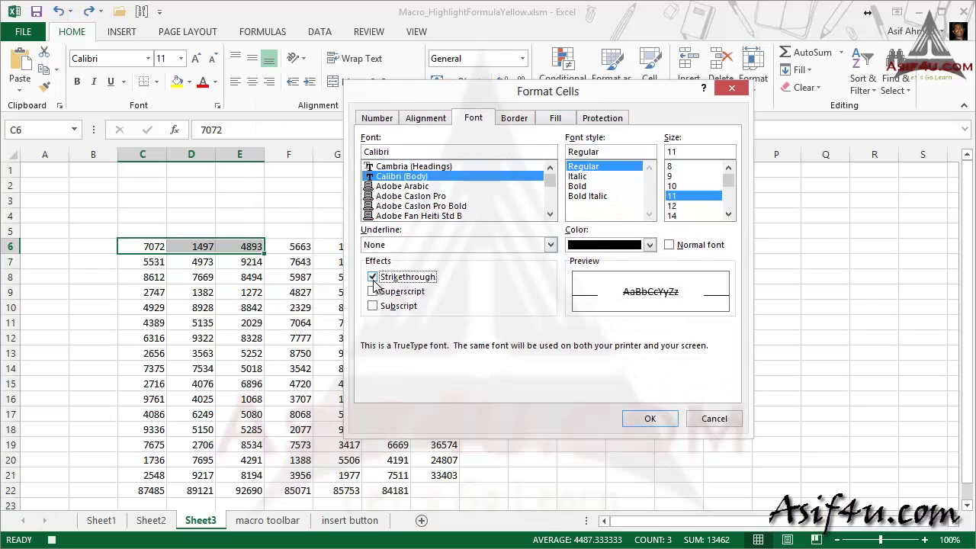
pyautogui.click(641, 418)
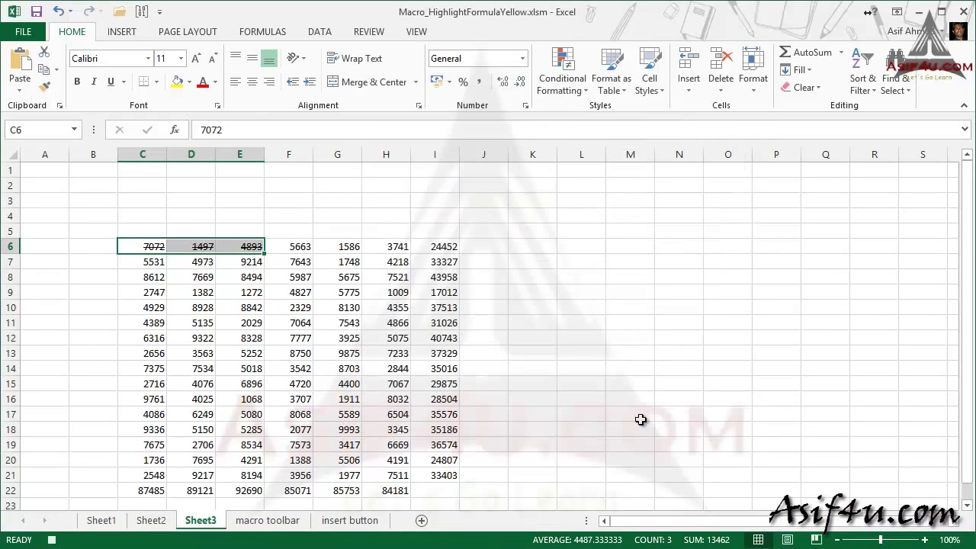
pyautogui.click(152, 191)
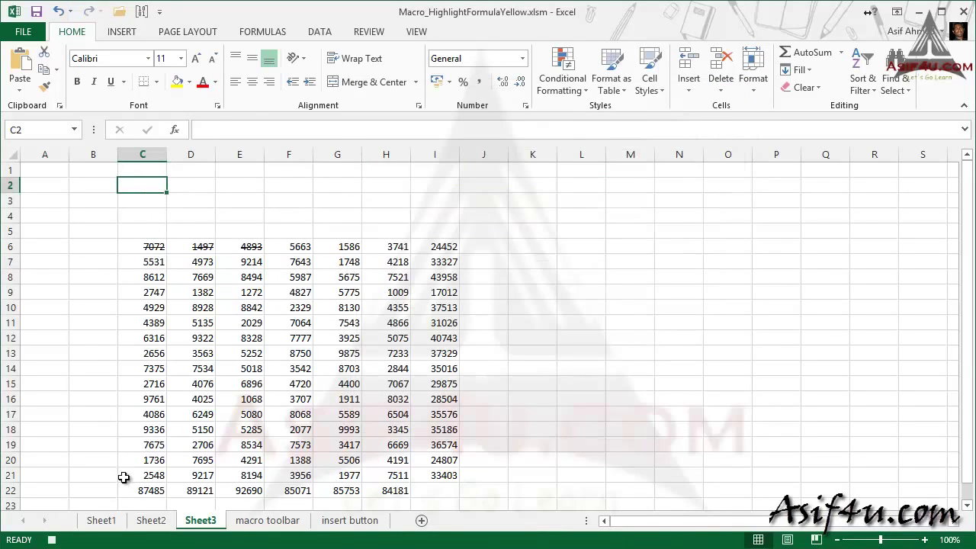
# Stop recording, then try editing PERSONAL.XLSB!Value_StrkTrgh from the Macros list, which fails because the workbook is hidden.
pyautogui.click(52, 539)
pyautogui.click(422, 34)
pyautogui.click(762, 82)
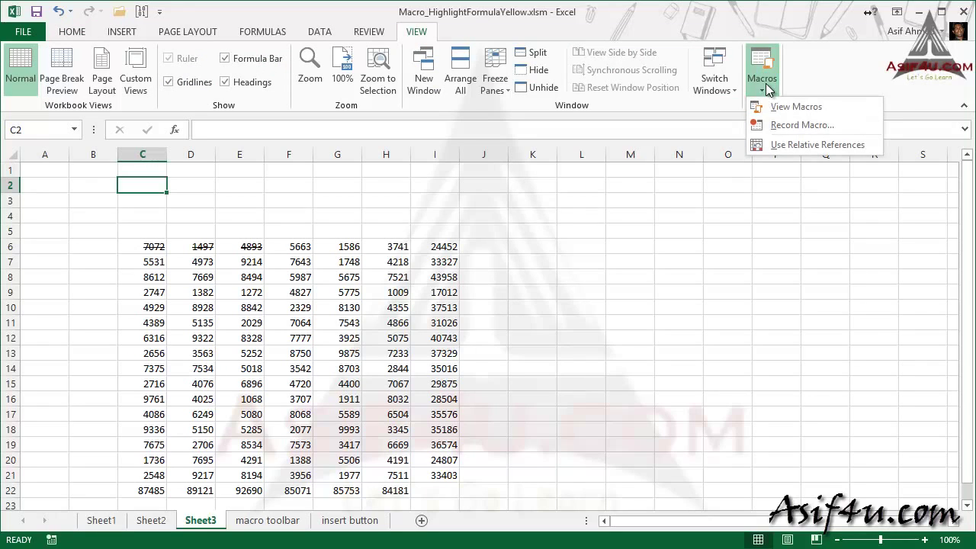
pyautogui.click(795, 107)
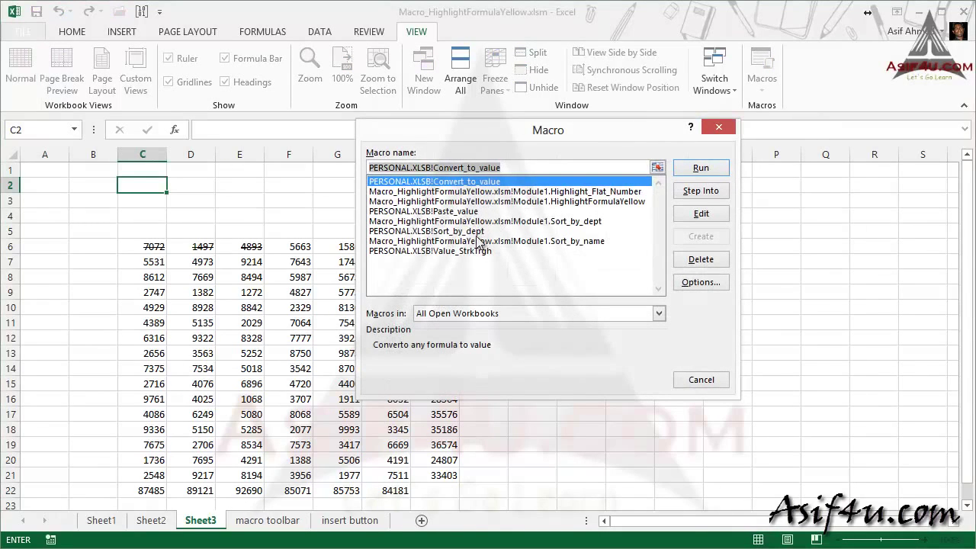
pyautogui.click(452, 252)
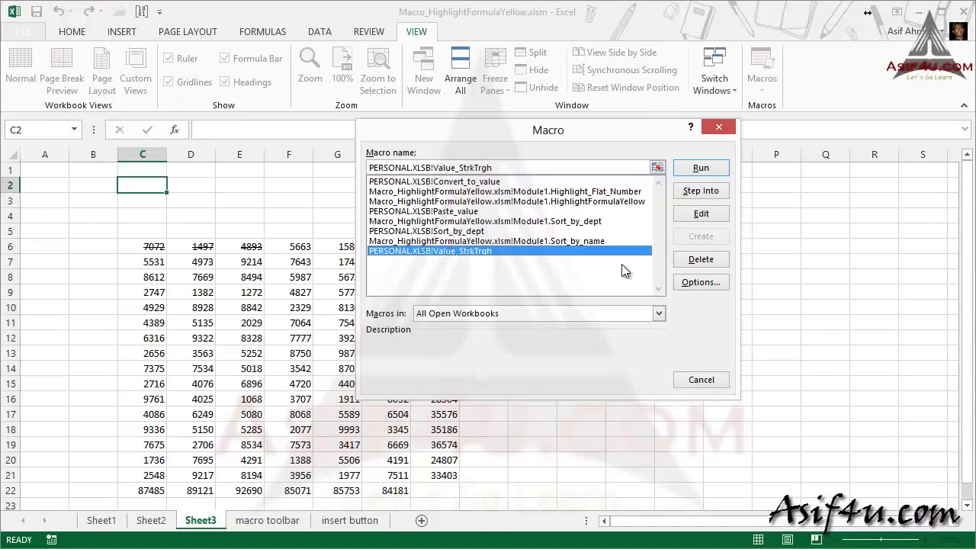
pyautogui.click(700, 213)
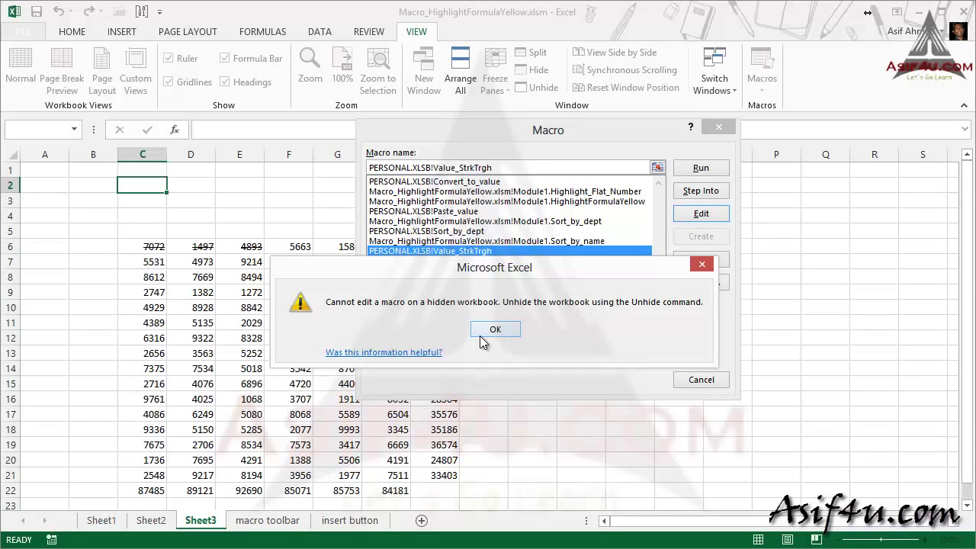
pyautogui.click(491, 330)
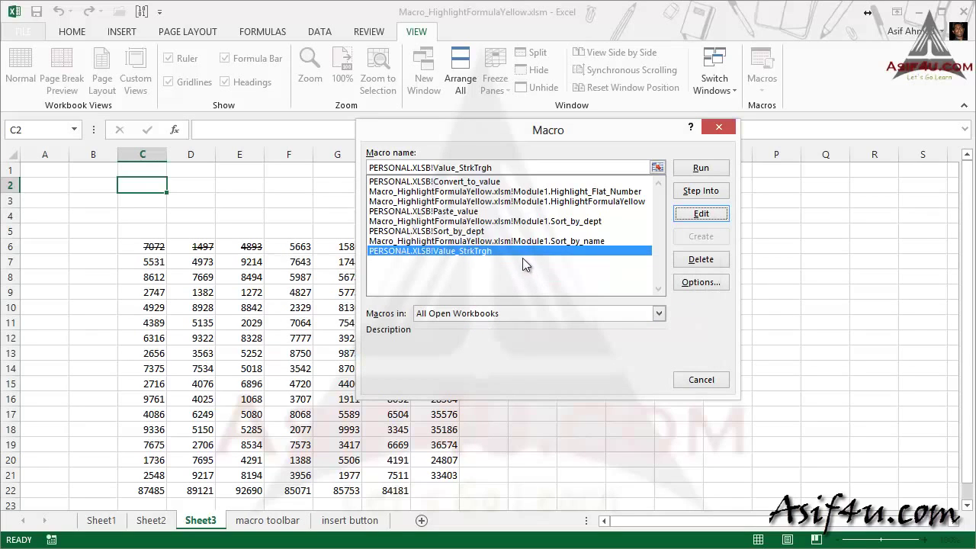
pyautogui.click(719, 128)
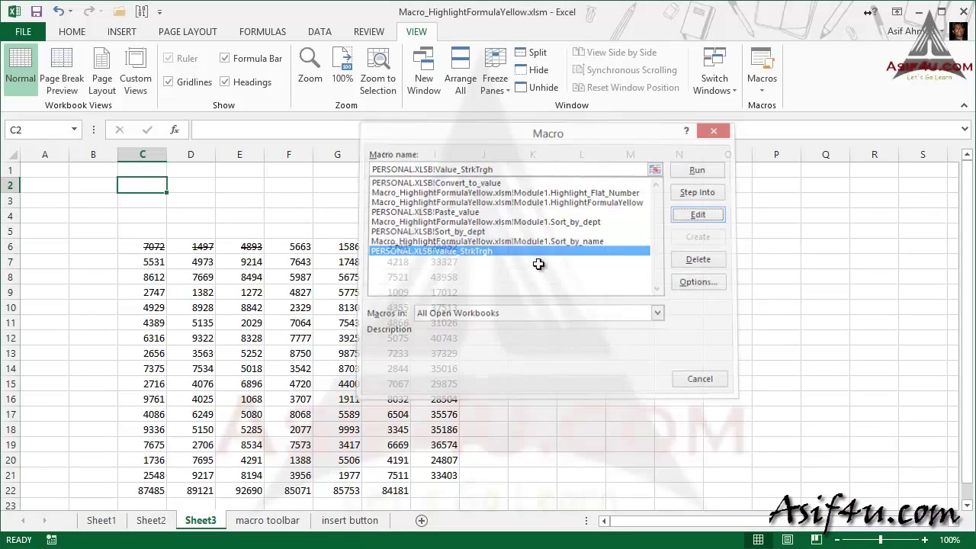
# Open the VBA editor with Alt+F11 to view Value_StrkTrgh's code in PERSONAL.XLSB Module2, then minimize it.
pyautogui.hotkey('alt', 'F11')
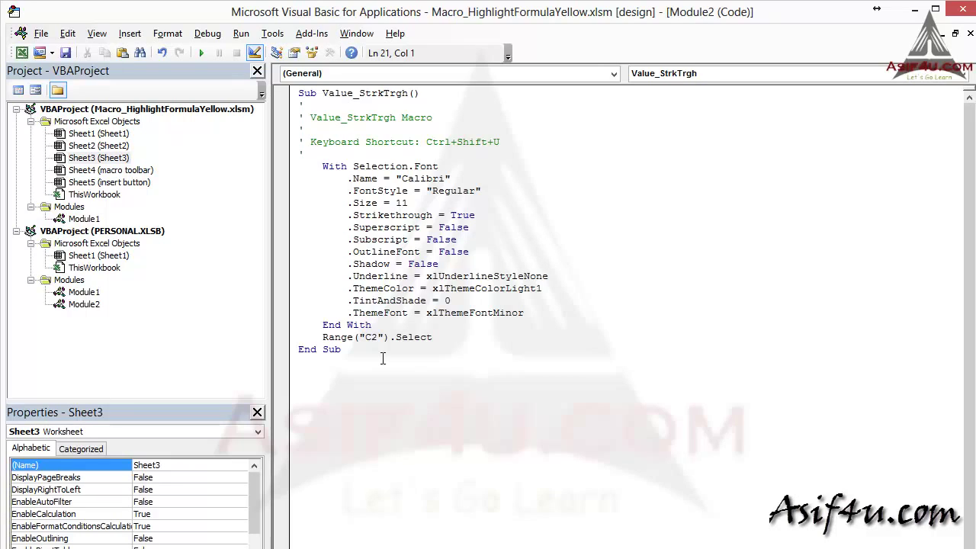
pyautogui.doubleClick(84, 304)
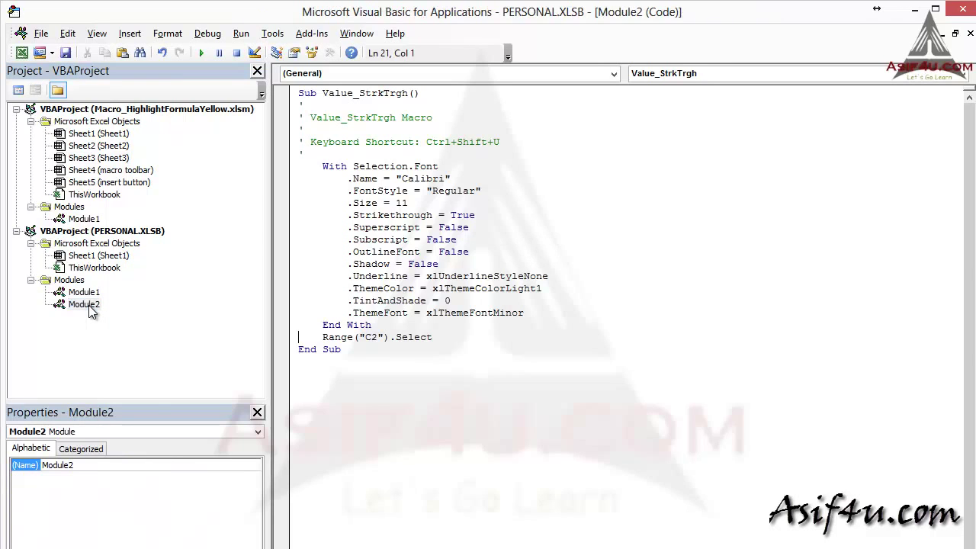
pyautogui.moveTo(366, 353); pyautogui.dragTo(291, 93)
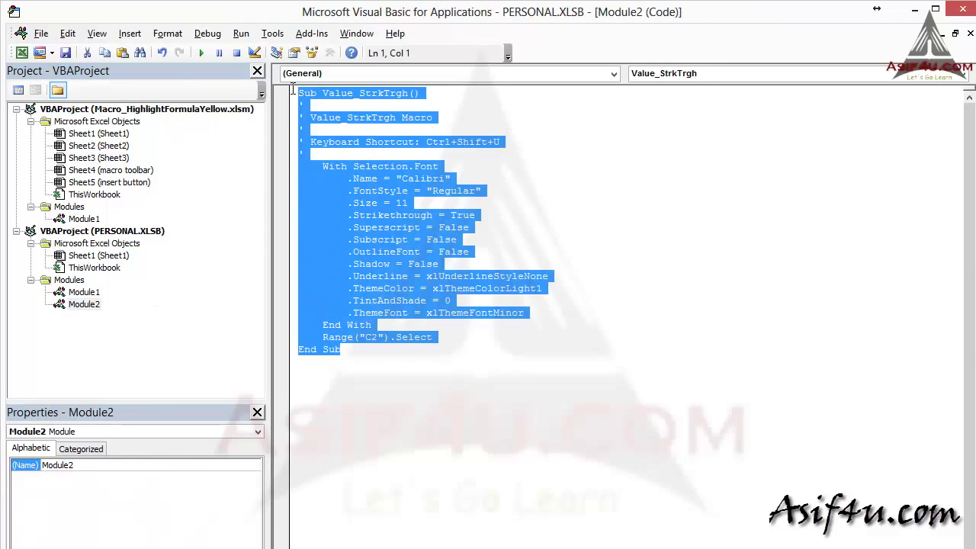
pyautogui.click(582, 239)
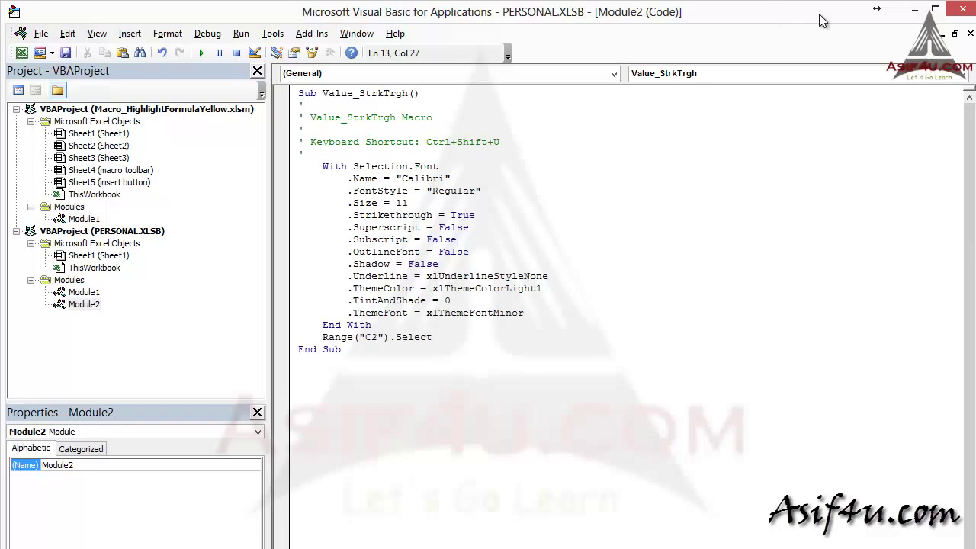
pyautogui.click(914, 10)
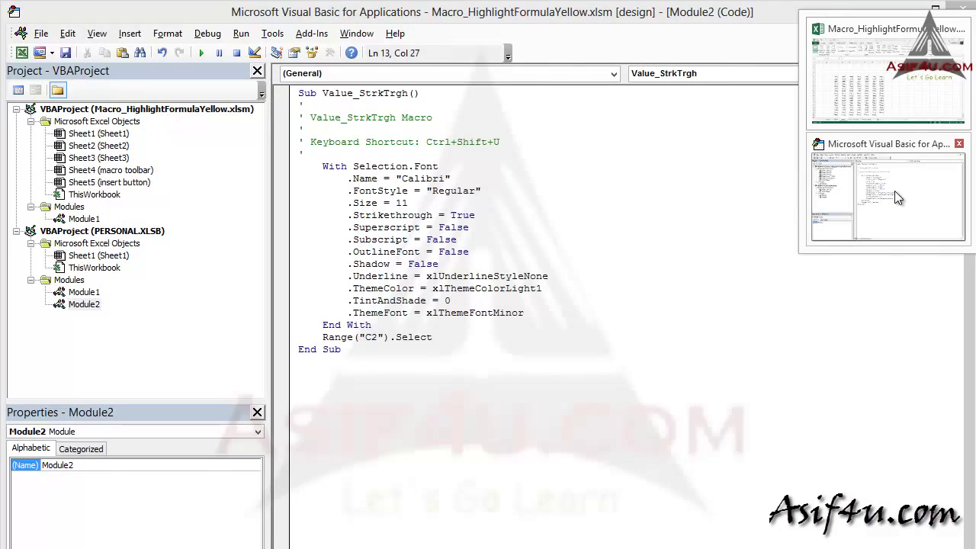
# Open Module1 of Macro_HighlightFormulaYellow.xlsm to show the HighlightFormulaYellow code.
pyautogui.click(895, 196)
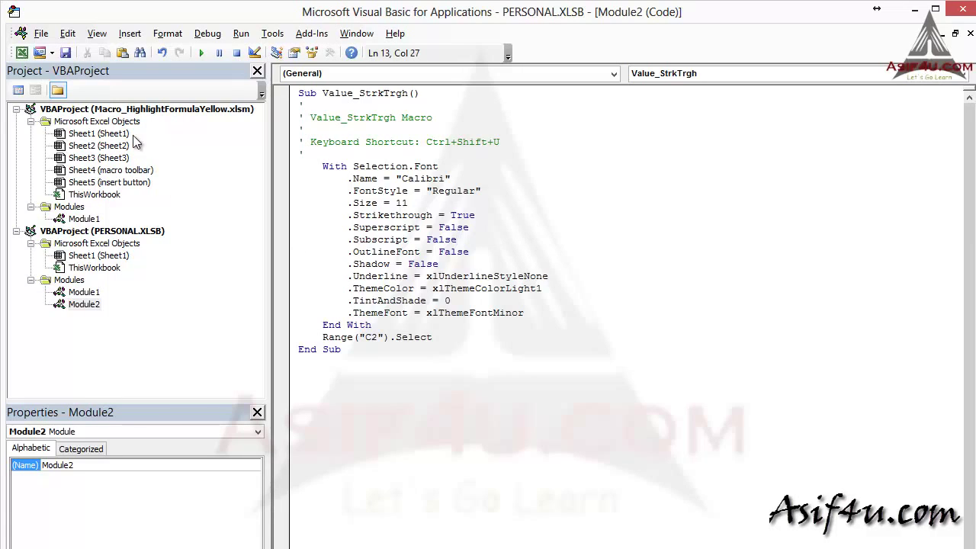
pyautogui.click(137, 111)
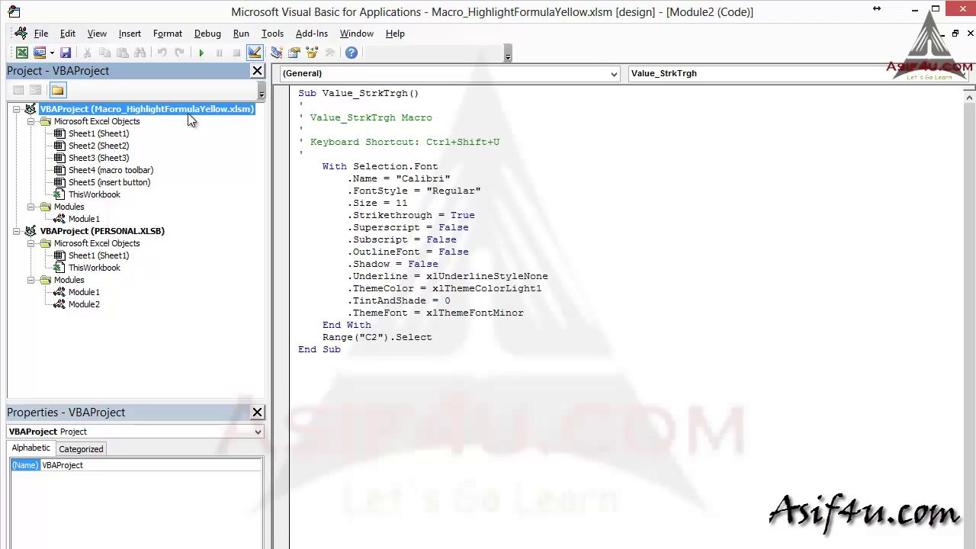
pyautogui.click(112, 233)
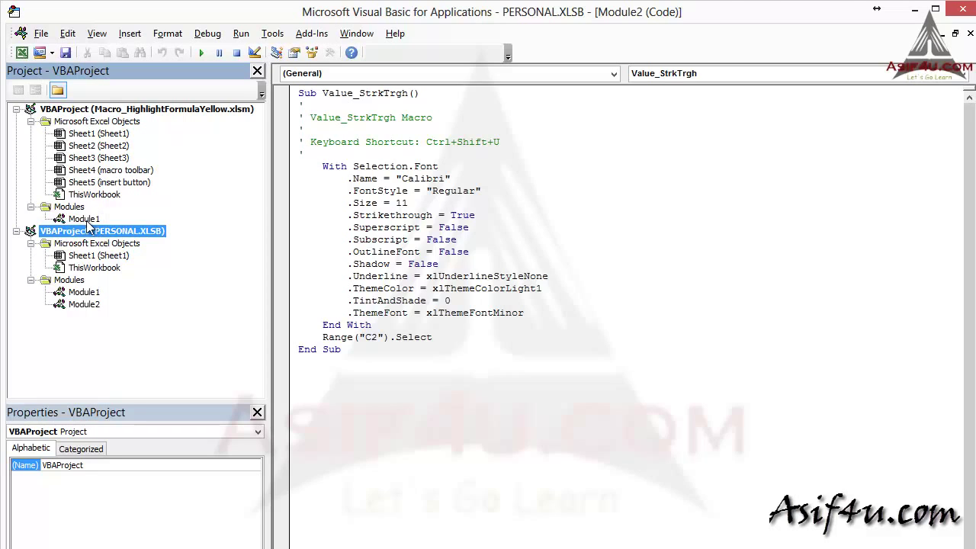
pyautogui.doubleClick(85, 219)
pyautogui.click(584, 266)
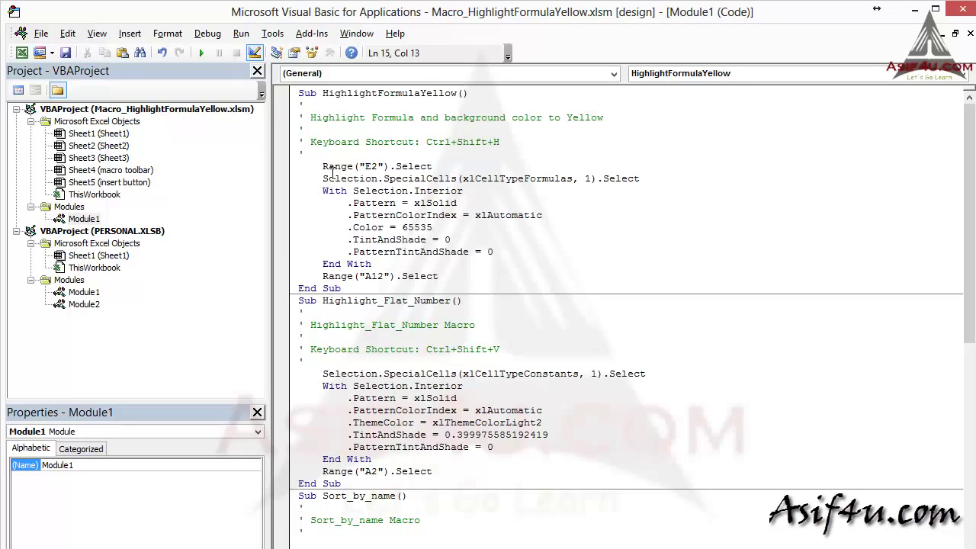
# Copy the yellow-fill With Selection.Interior block from Module1.
pyautogui.moveTo(321, 178); pyautogui.dragTo(642, 177)
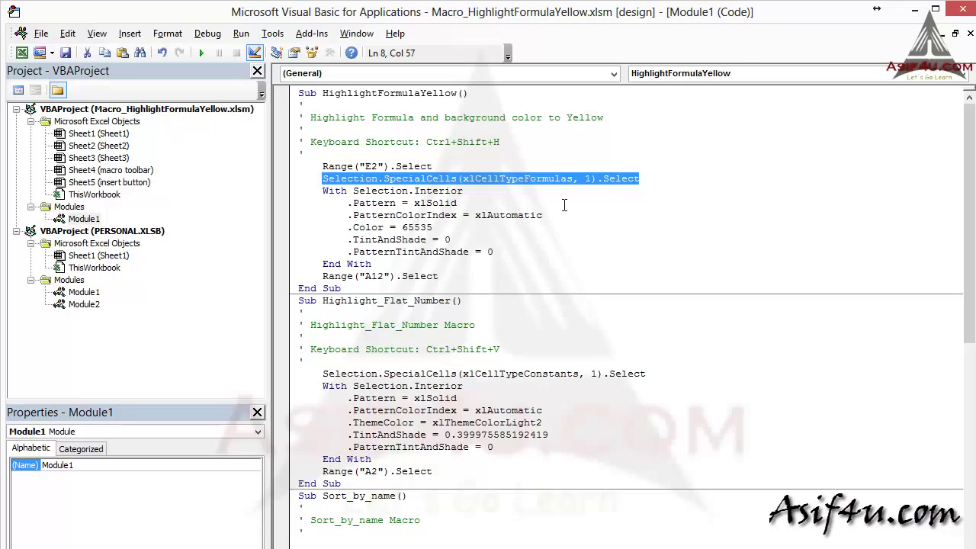
pyautogui.click(371, 264)
pyautogui.moveTo(372, 264)
pyautogui.mouseDown()
pyautogui.moveTo(349, 203)
pyautogui.moveTo(323, 193)
pyautogui.mouseUp()
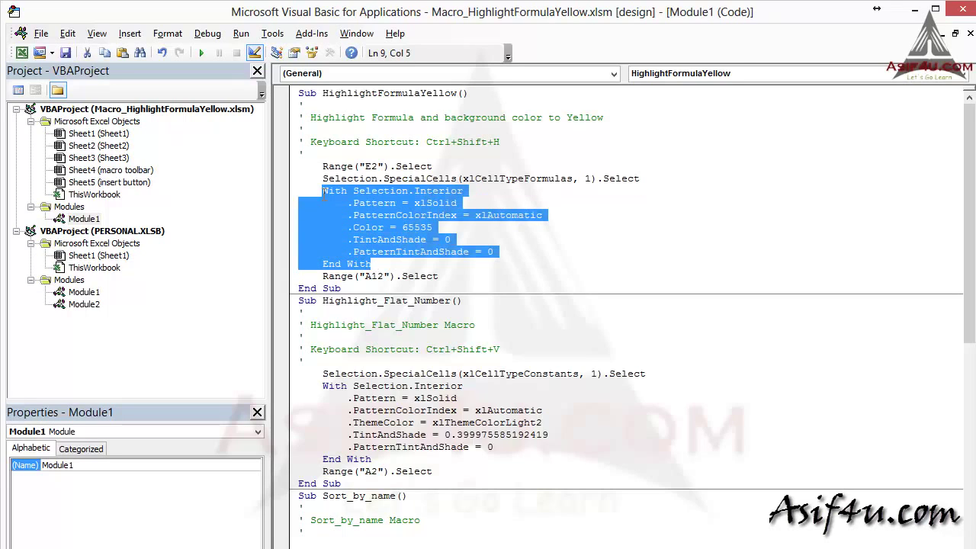
pyautogui.rightClick(393, 223)
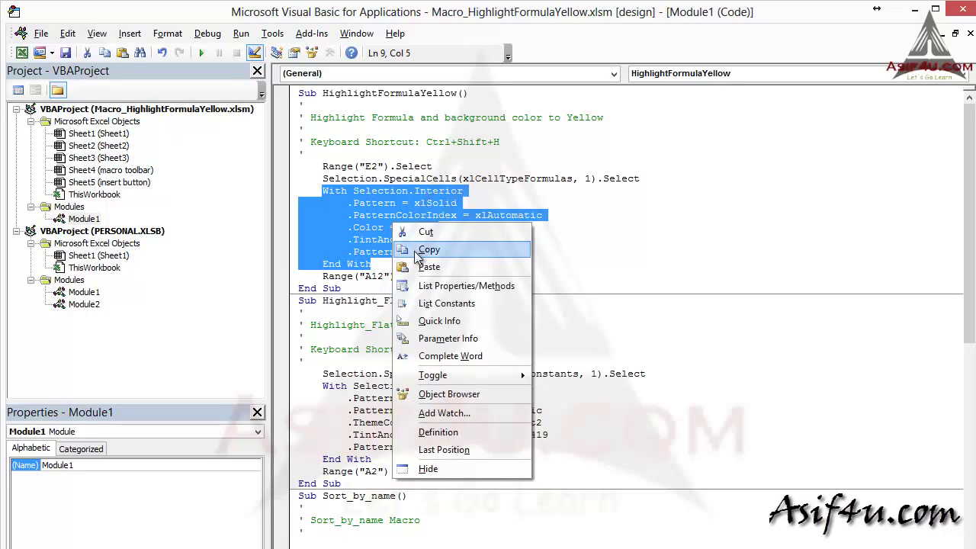
pyautogui.click(416, 252)
# Paste the fill block into Value_StrkTrgh in Module2, right after the font block's End With.
pyautogui.doubleClick(87, 304)
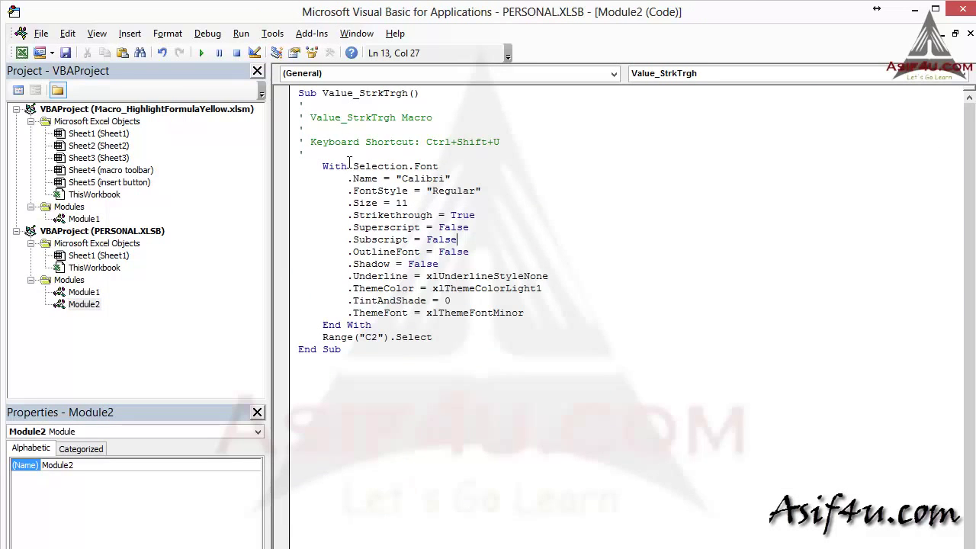
pyautogui.click(373, 326)
pyautogui.press('Return')
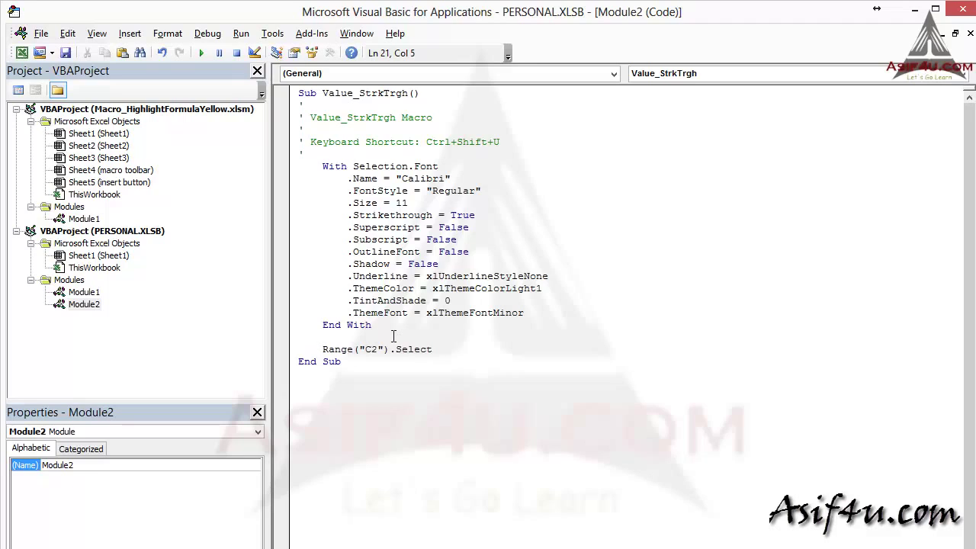
pyautogui.hotkey('ctrl', 'v')
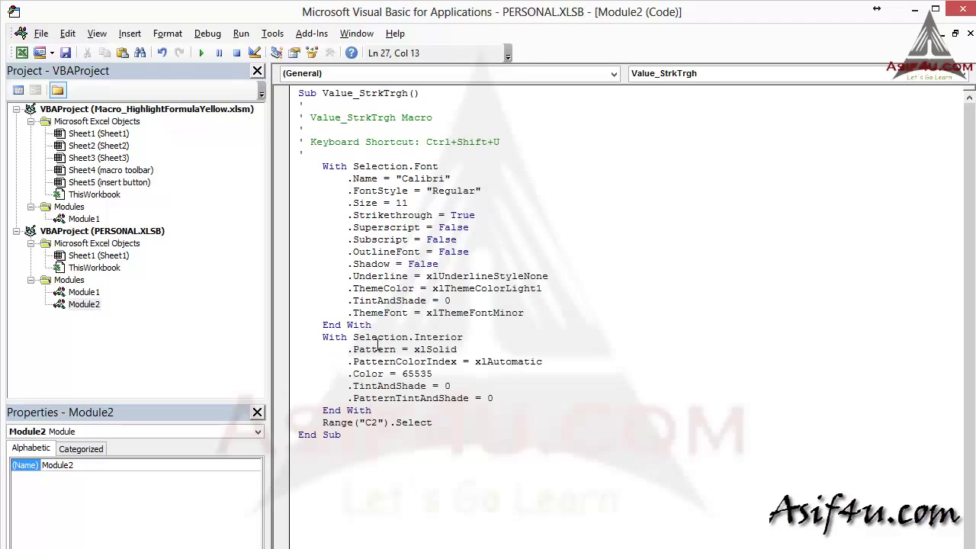
pyautogui.moveTo(323, 167); pyautogui.dragTo(371, 325)
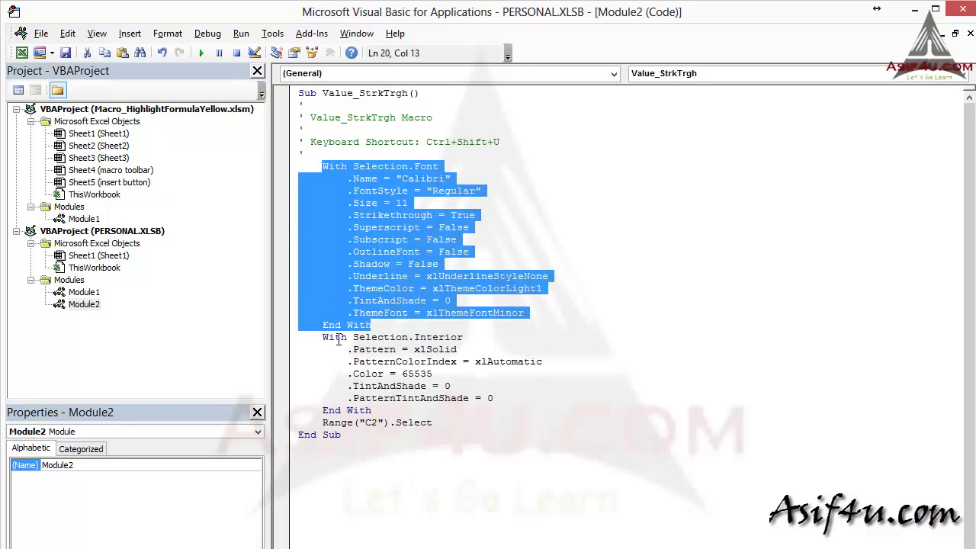
pyautogui.moveTo(322, 337); pyautogui.dragTo(384, 416)
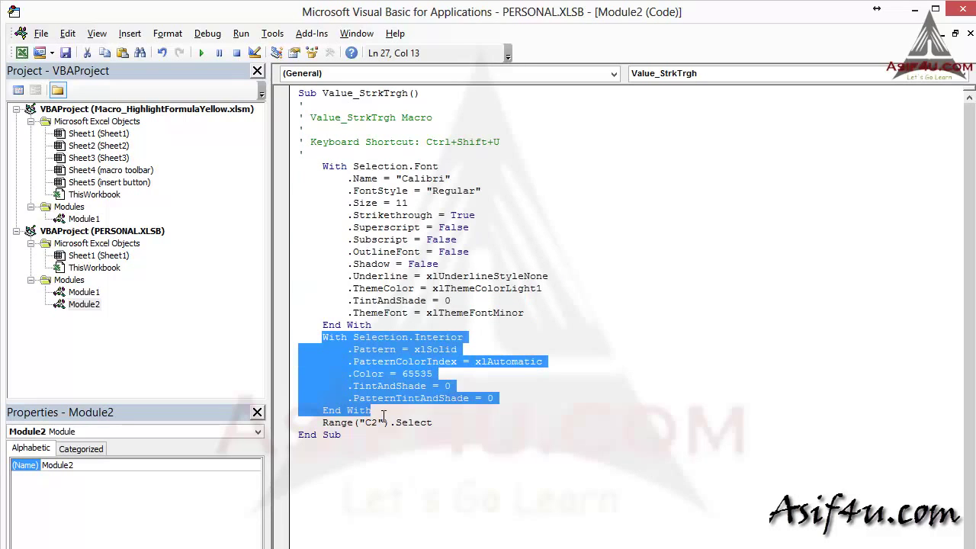
pyautogui.click(391, 397)
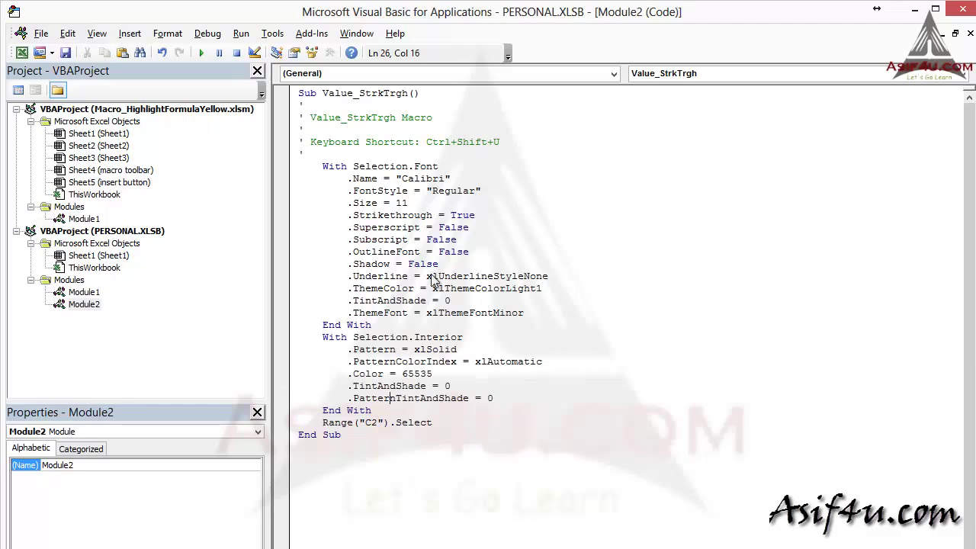
# Save PERSONAL.XLSB from the File menu.
pyautogui.click(40, 34)
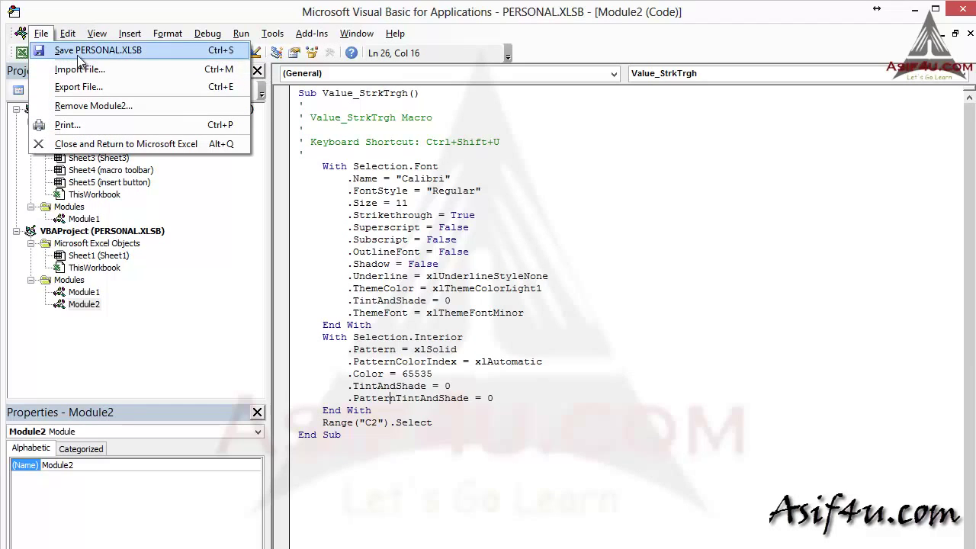
pyautogui.click(77, 50)
pyautogui.click(597, 264)
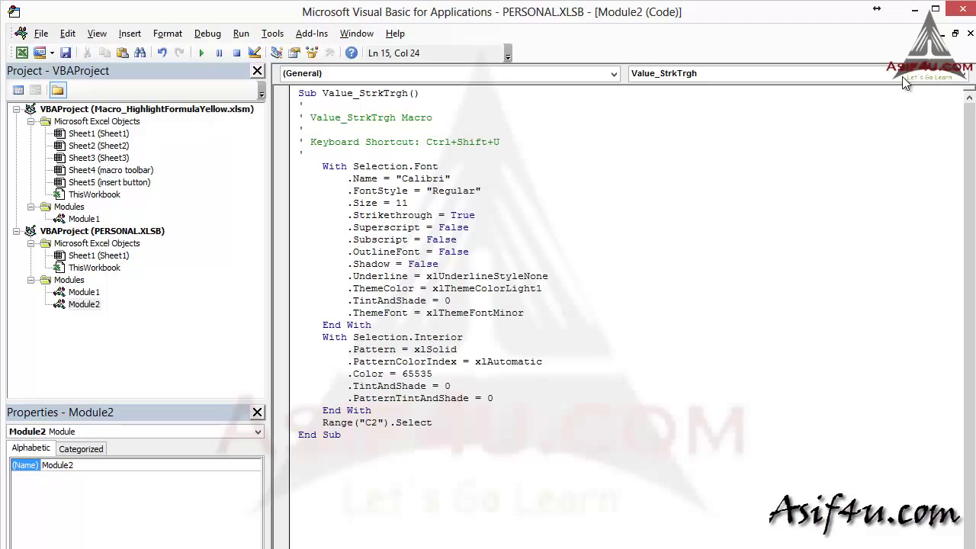
# Run the macro on C9:I10 to strike through and fill them yellow, then reopen the VBA editor.
pyautogui.click(959, 11)
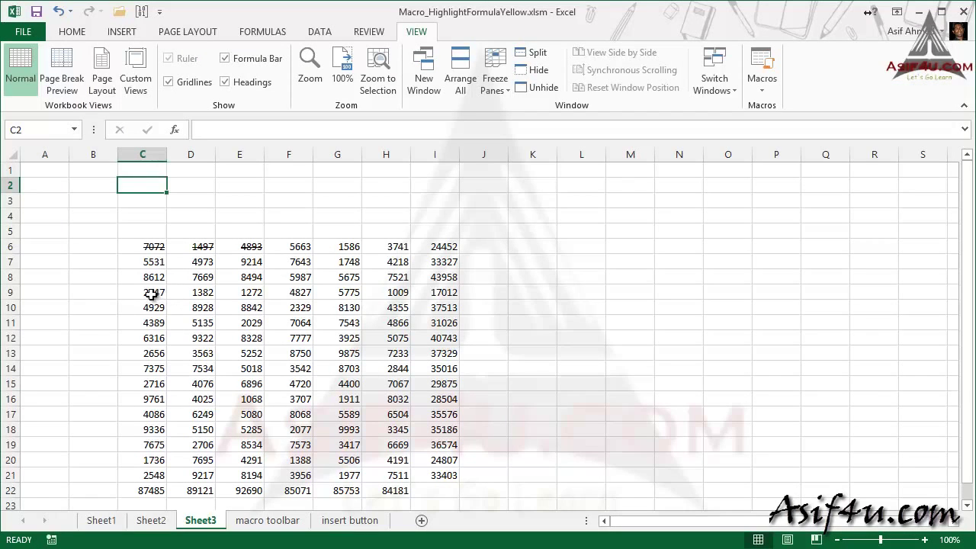
pyautogui.moveTo(152, 293); pyautogui.dragTo(434, 307)
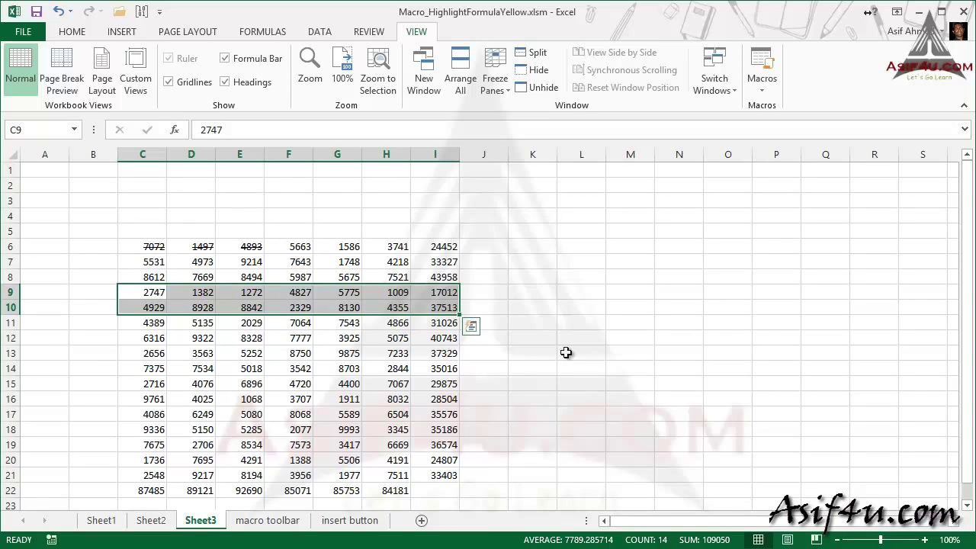
pyautogui.hotkey('ctrl', 'shift', 'h')
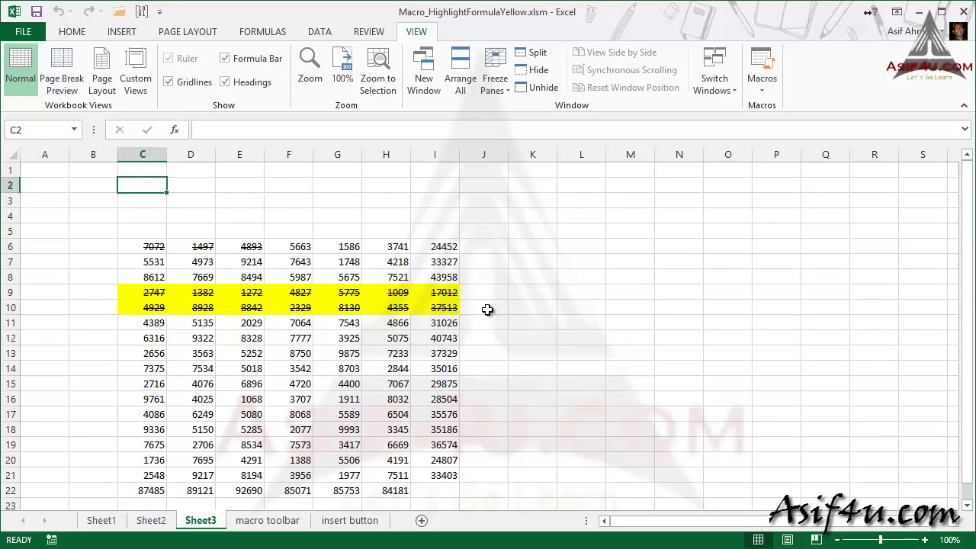
pyautogui.hotkey('alt', 'F11')
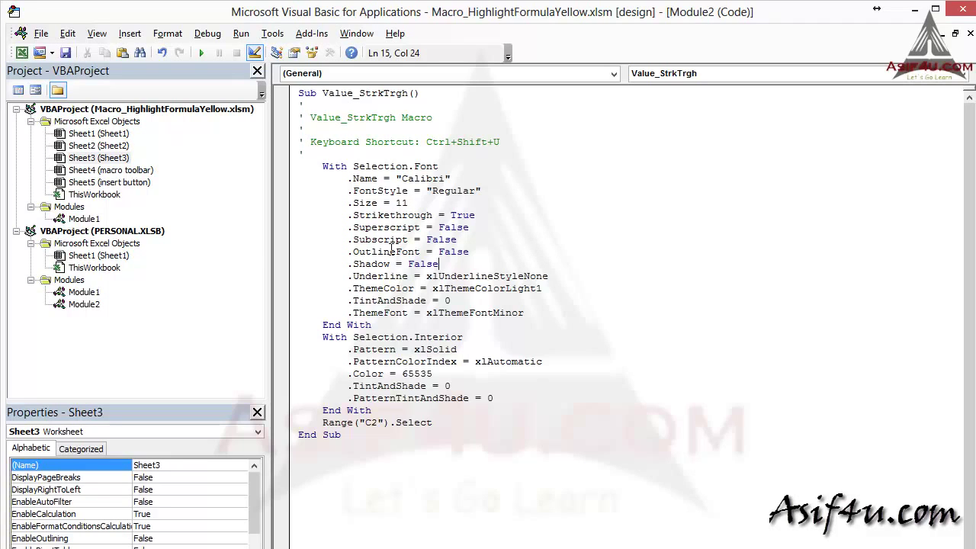
# Change Value_StrkTrgh's .Size = 11 line to .Size = 20 in Module2.
pyautogui.doubleClick(400, 203)
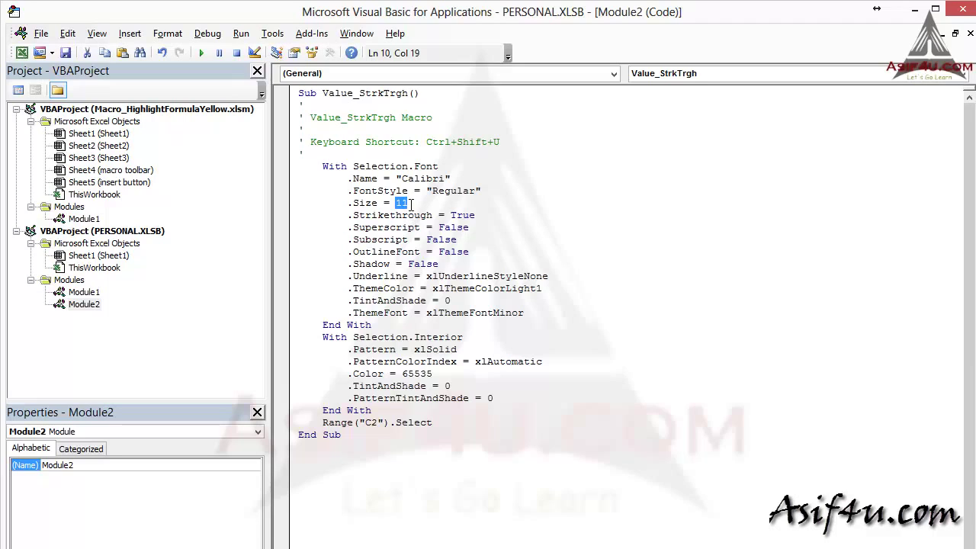
pyautogui.click(441, 202)
pyautogui.press('BackSpace')
pyautogui.press('BackSpace')
pyautogui.write('20')
# Run the updated macro on C13:I14 to make them yellow, size 20 and struck through.
pyautogui.click(957, 11)
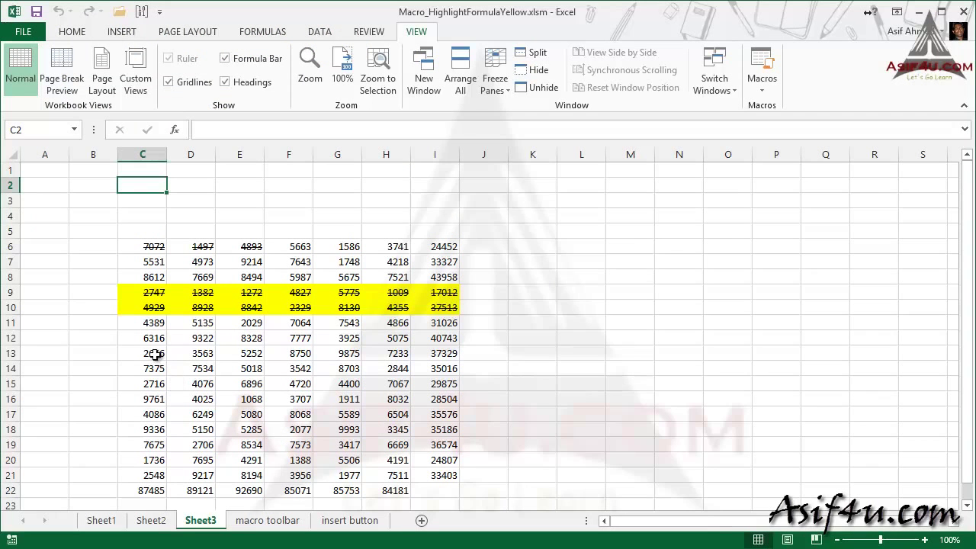
pyautogui.moveTo(156, 354); pyautogui.dragTo(446, 368)
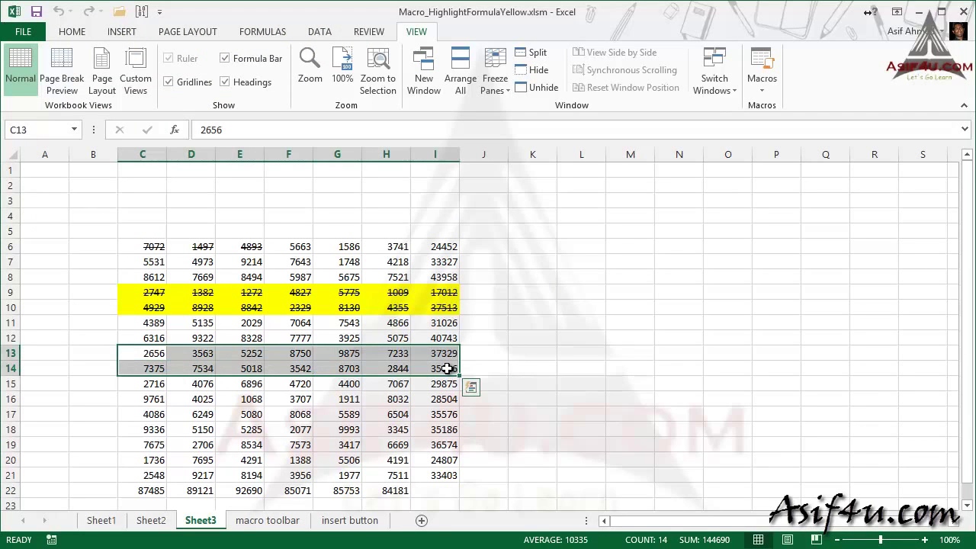
pyautogui.hotkey('ctrl', 'shift', 'h')
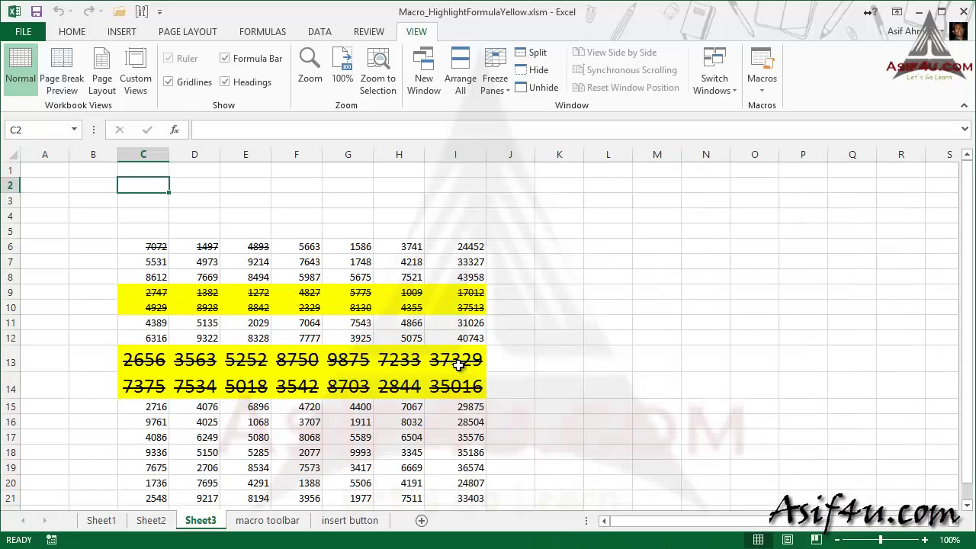
# Widen columns C through H to fit the enlarged values, then return to the VBA editor.
pyautogui.click(559, 381)
pyautogui.moveTo(157, 153); pyautogui.dragTo(562, 146)
pyautogui.click(616, 277)
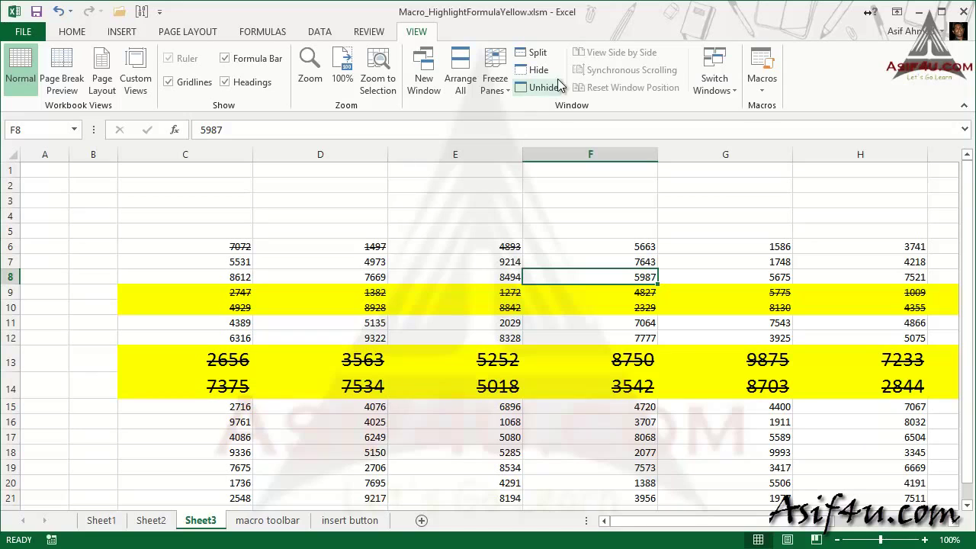
pyautogui.hotkey('alt', 'F11')
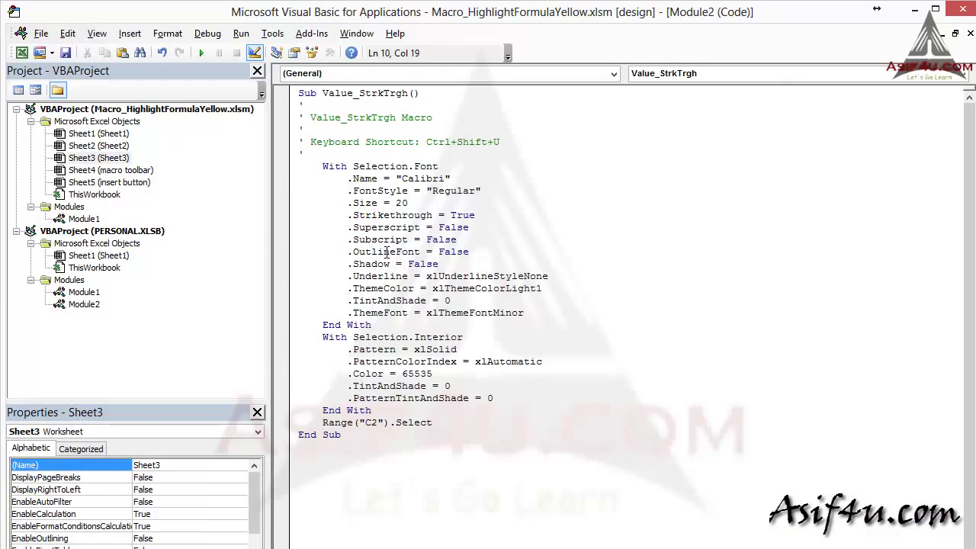
pyautogui.moveTo(458, 240); pyautogui.dragTo(427, 240)
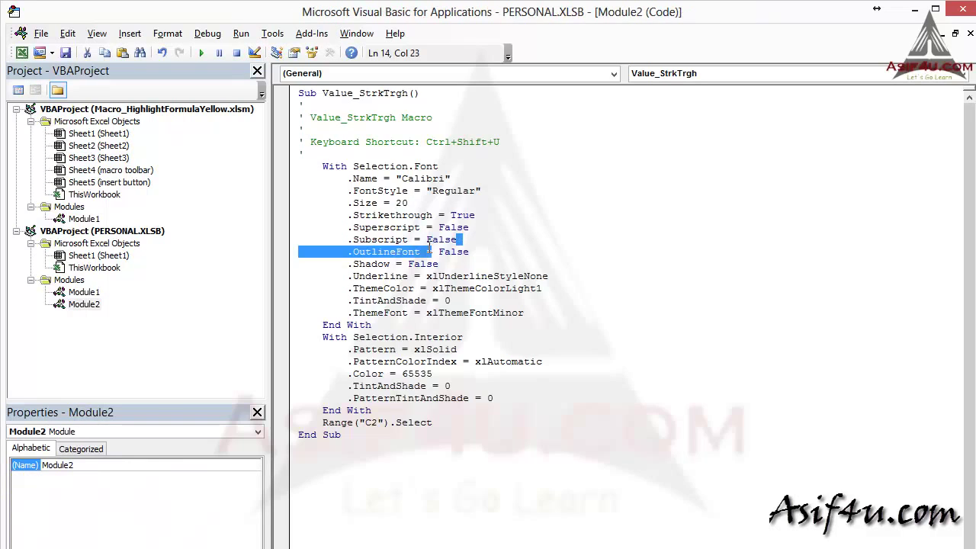
pyautogui.click(499, 239)
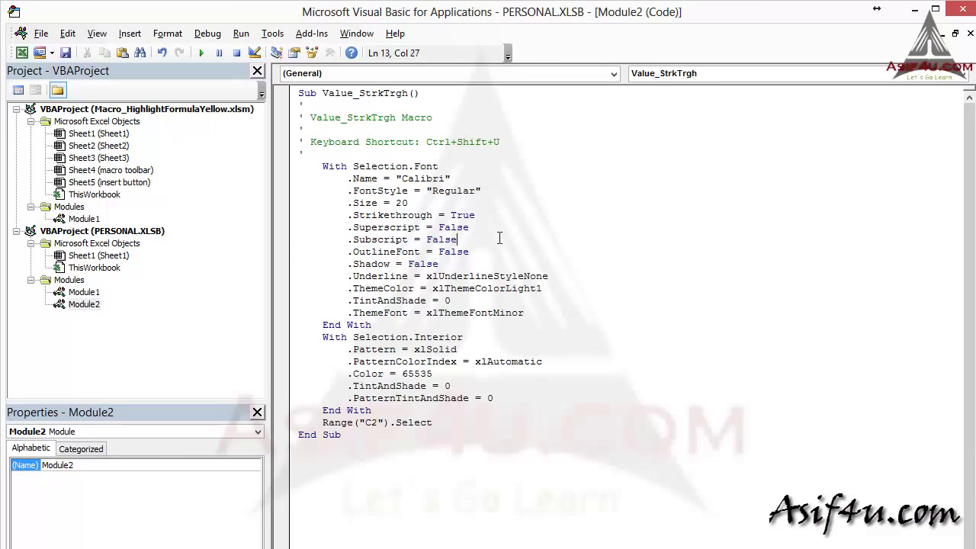